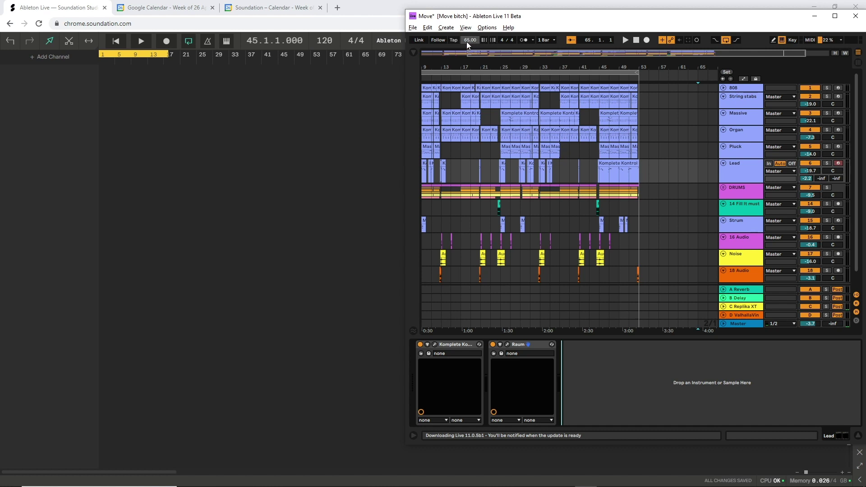
Step: Change the Soundation project tempo from 120 to 65 BPM
left_click(336, 41)
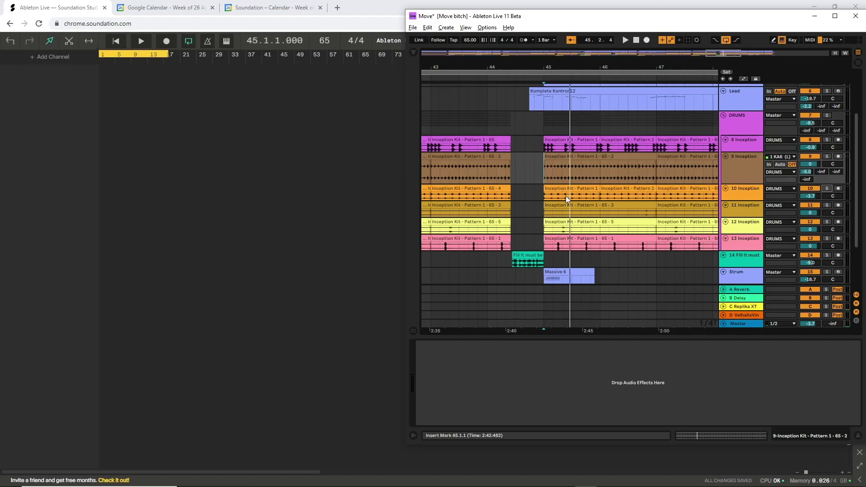
Step: Solo Ableton track 10 and select its drum clip span from 45.2.2 to 45.3.1
left_click(534, 192)
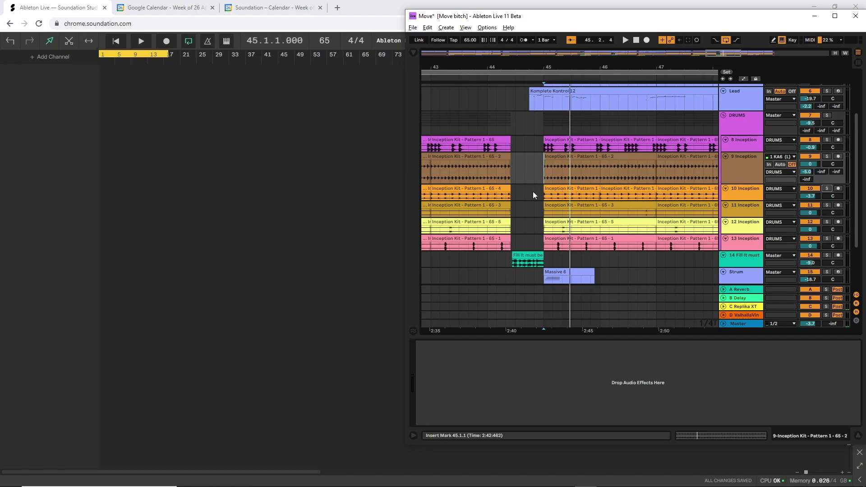
key("space")
left_click(825, 190)
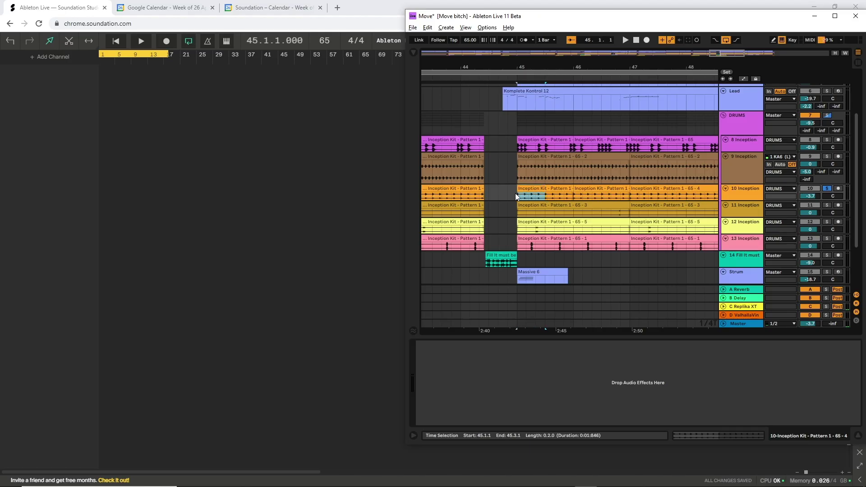
left_click(540, 196)
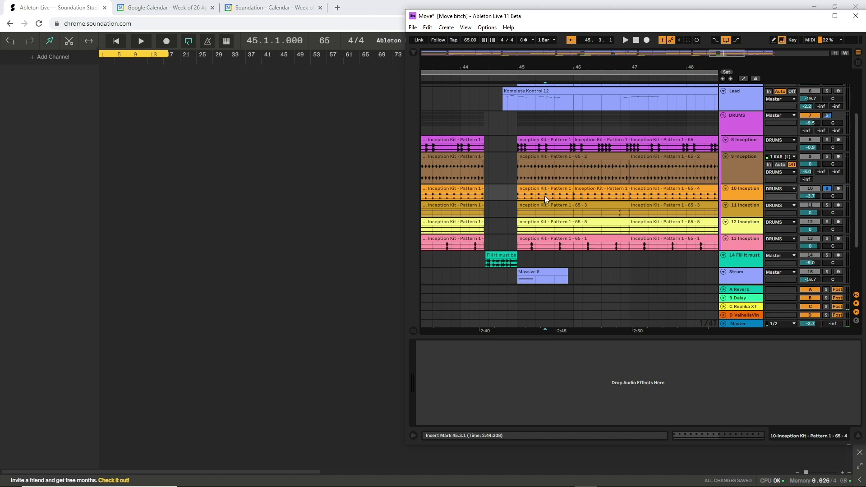
left_click_drag(545, 196, 529, 197)
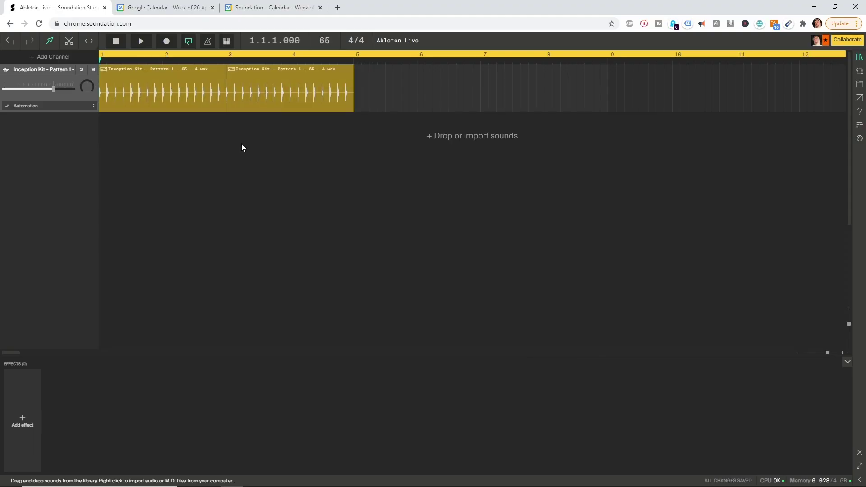
Step: Duplicate both Inception Kit drum clips so the loop runs to about bar 9
left_click(259, 65)
left_click_drag(193, 68, 367, 66)
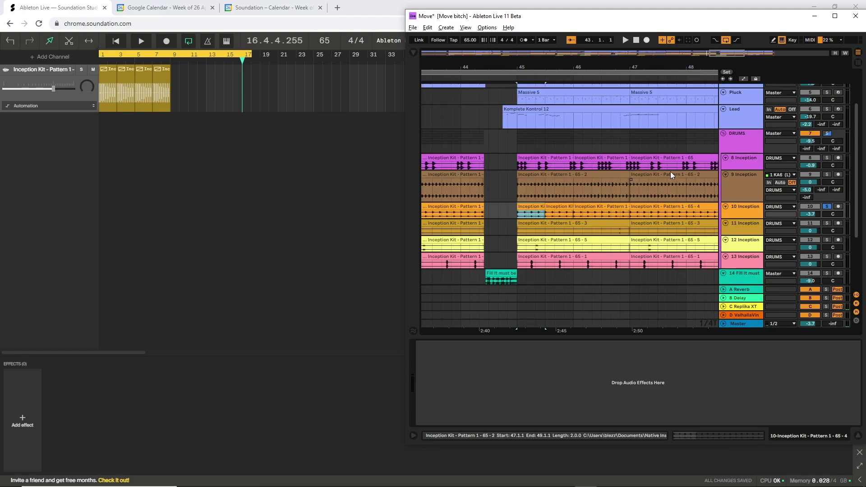
Step: Extend the Organ track's Komplete Kontrol 10 clip to start at 44.4.2
left_click(532, 131)
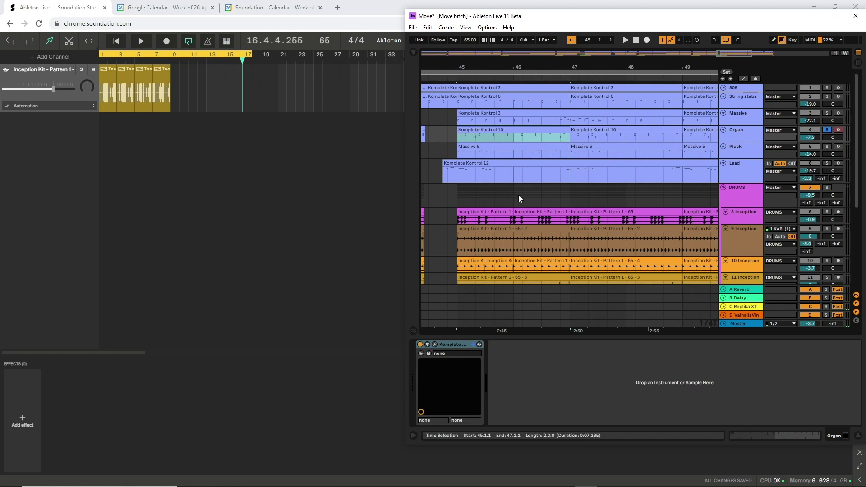
mouse_move(457, 132)
left_mouse_down()
mouse_move(438, 132)
mouse_move(465, 141)
mouse_move(428, 134)
mouse_move(463, 135)
left_mouse_up()
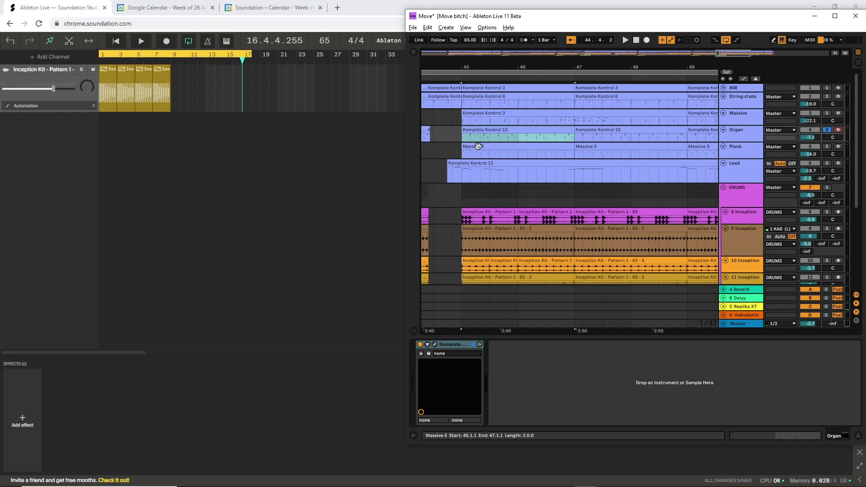
left_click(569, 137)
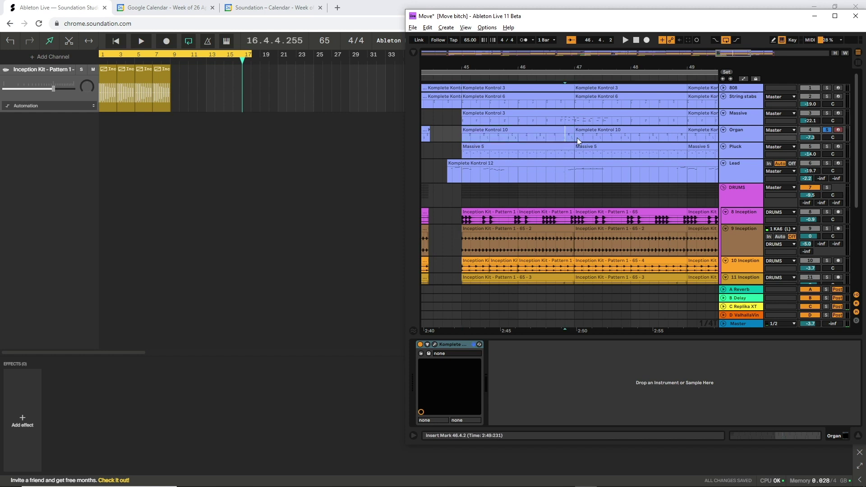
Step: Consolidate the Organ clip region from 45.1.1 to 47.1.1 into a single clip
left_click(464, 130)
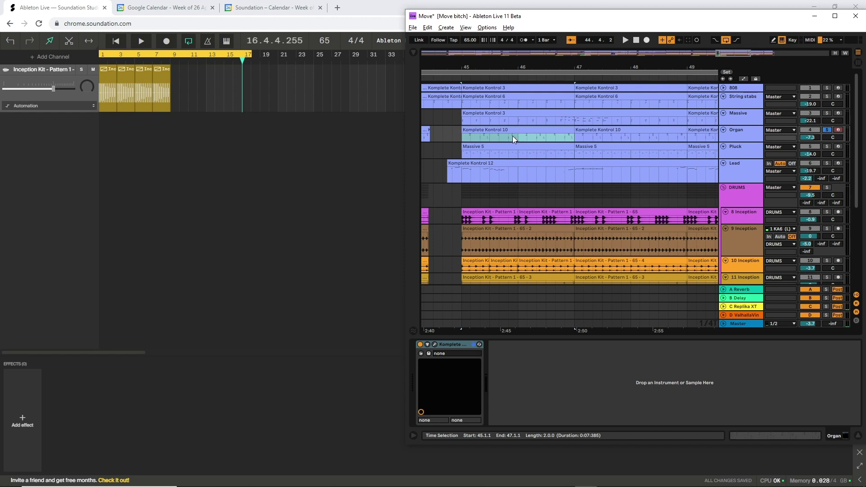
right_click(511, 127)
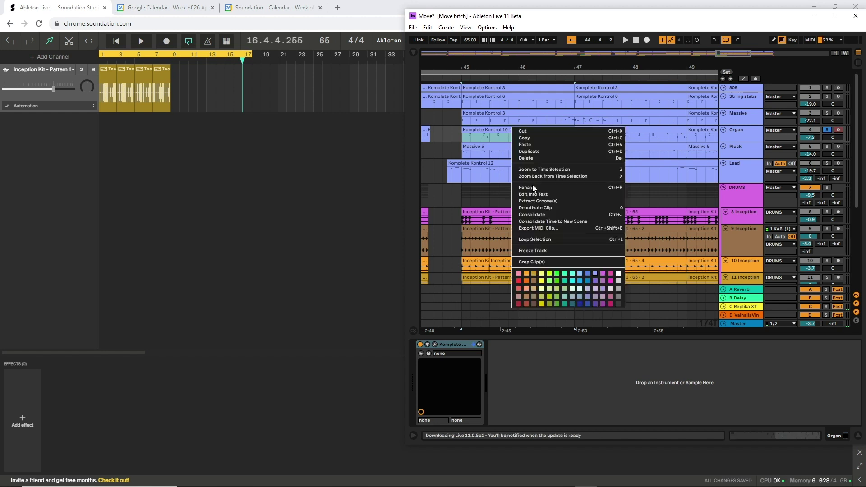
left_click(534, 215)
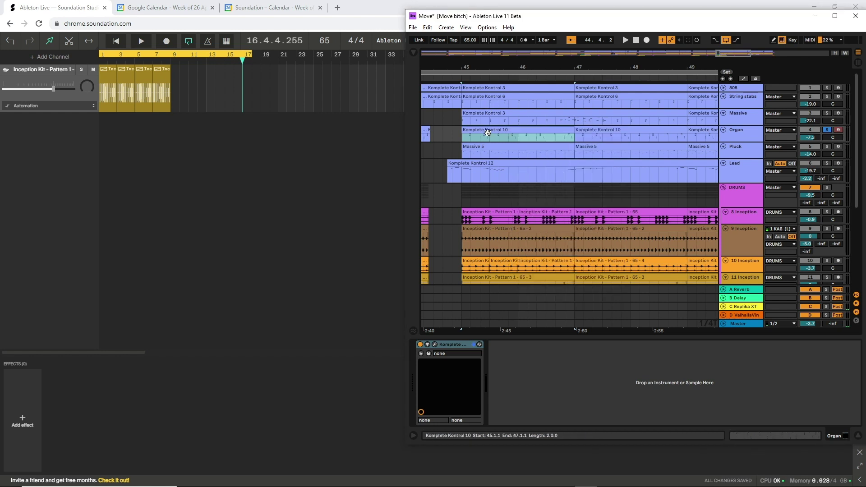
left_click_drag(465, 131, 469, 134)
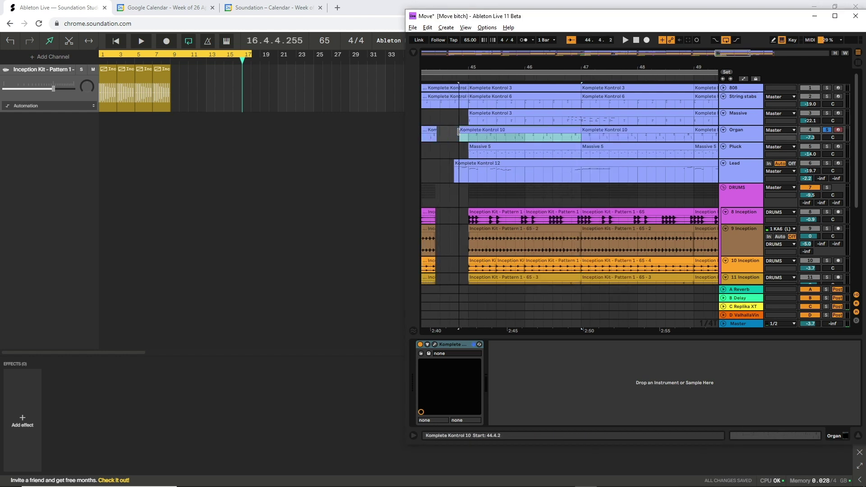
mouse_move(581, 133)
left_mouse_down()
mouse_move(659, 133)
mouse_move(582, 133)
left_mouse_up()
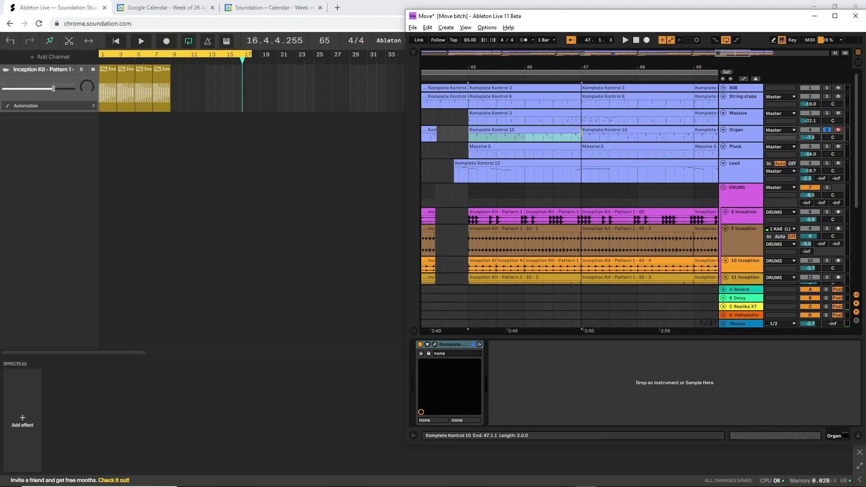
right_click(525, 129)
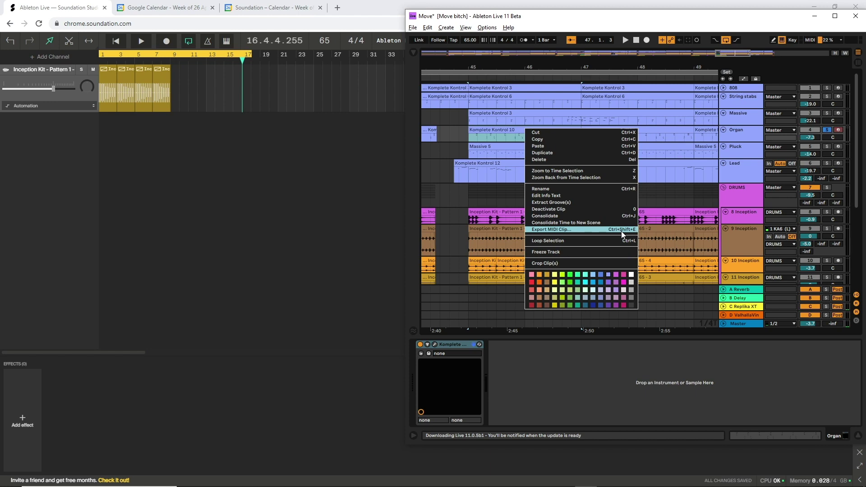
Step: Export the Organ clip as Ableton export.mid, replacing the existing file
left_click(583, 231)
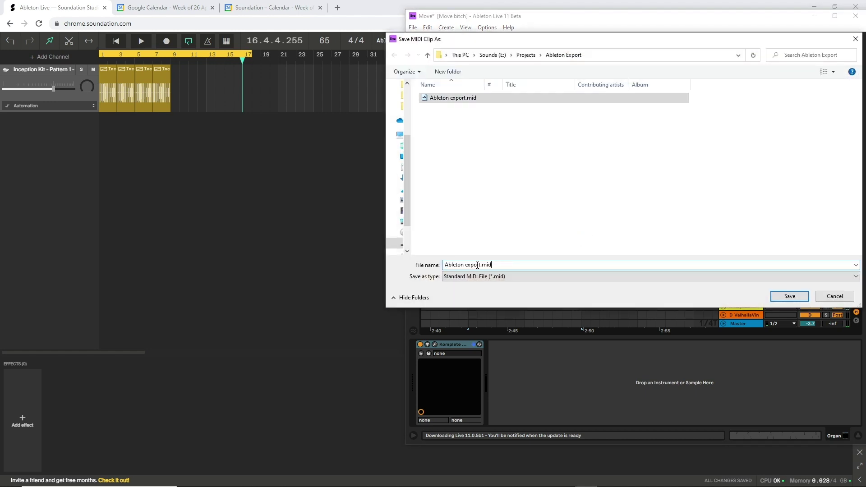
left_click(790, 296)
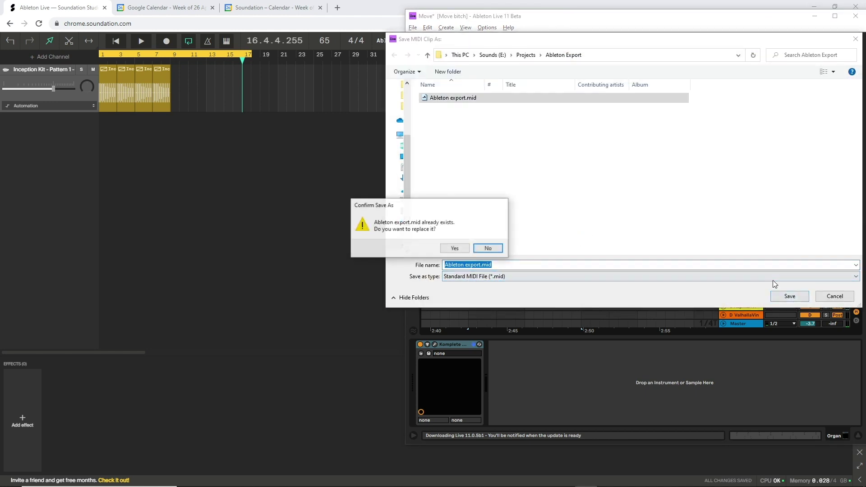
left_click(457, 251)
Step: Add Ableton export.mid from the Ableton Export folder to Soundation as a new synth channel
left_click(227, 477)
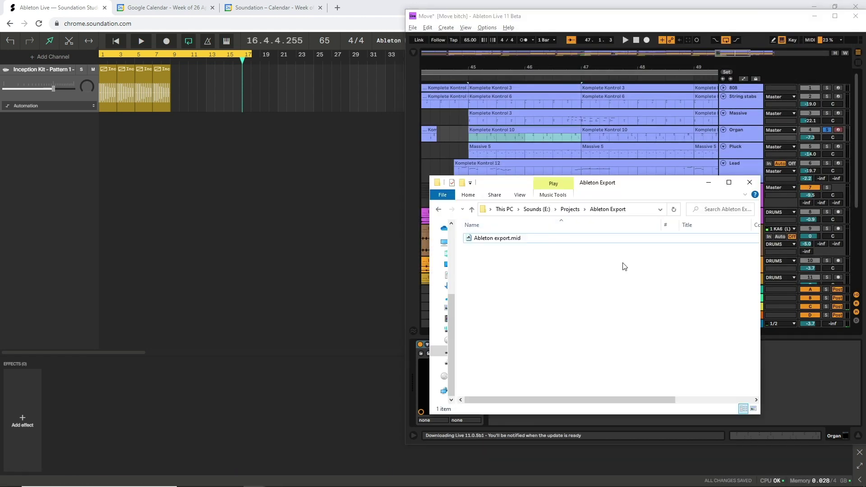
left_click_drag(489, 239, 99, 142)
left_click(110, 118)
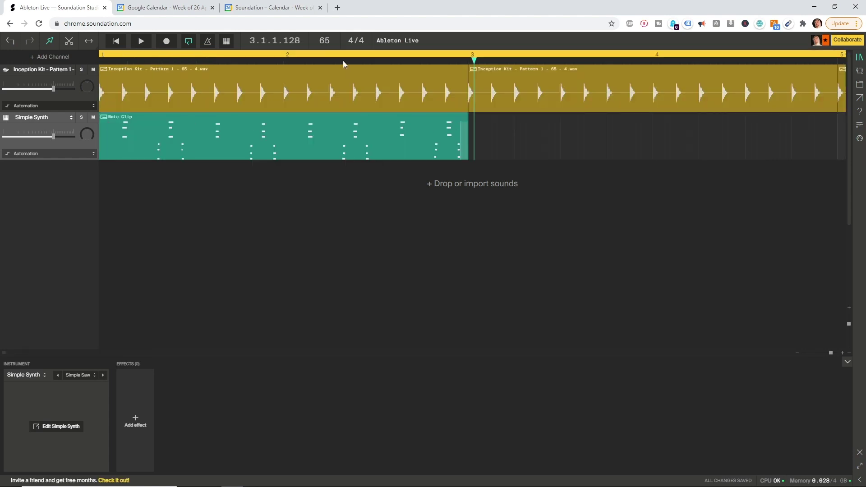
Step: Switch the organ channel to FM Synth with the Marimba preset and play it back
left_click(47, 118)
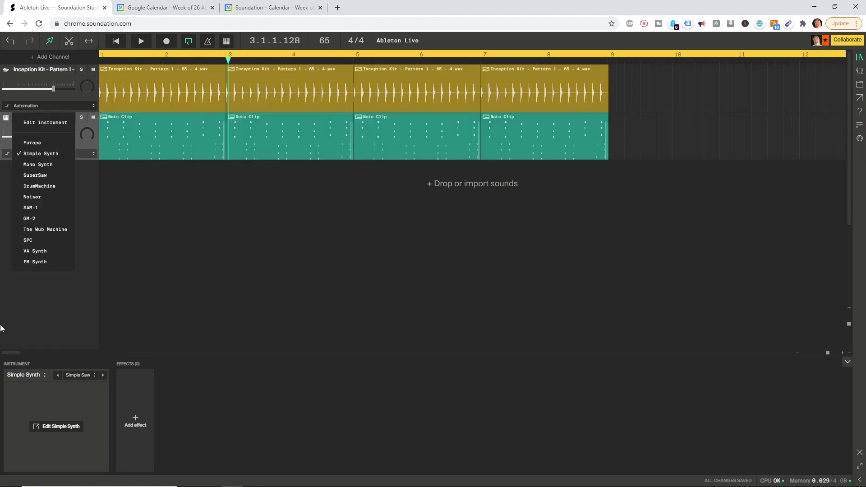
left_click(51, 263)
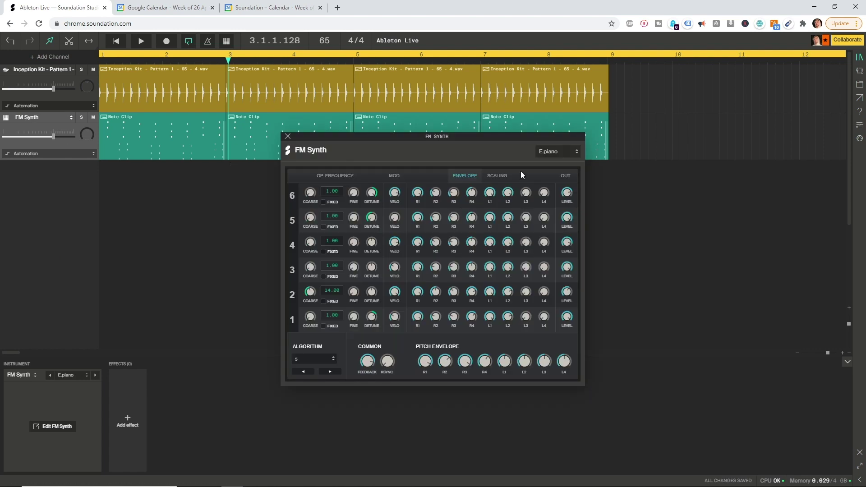
left_click(555, 151)
scroll(587, 253, "down", 5)
scroll(574, 318, "up", 1)
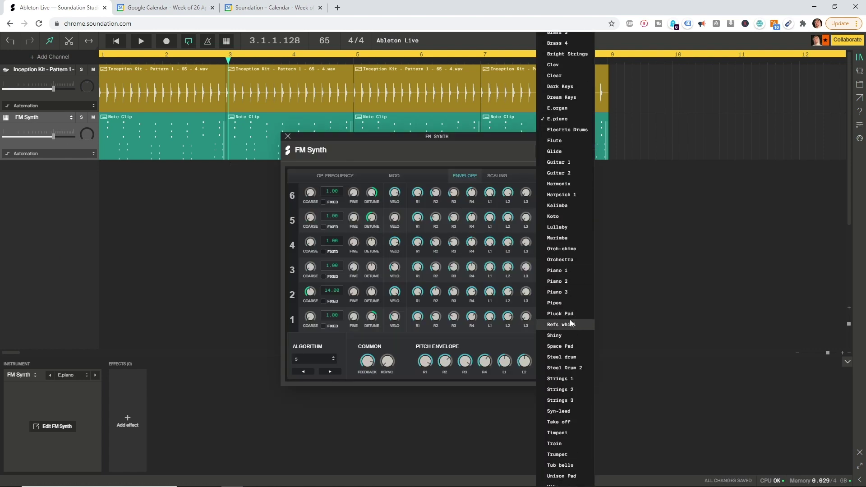
left_click(556, 256)
key("space")
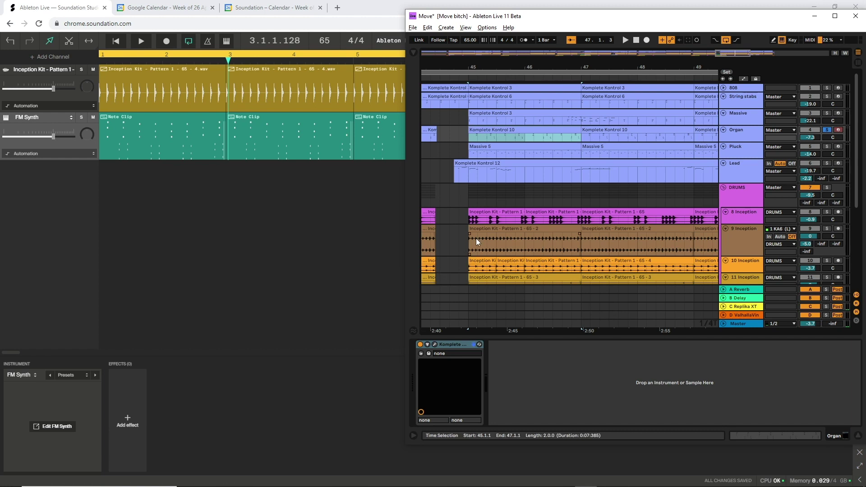
key("w")
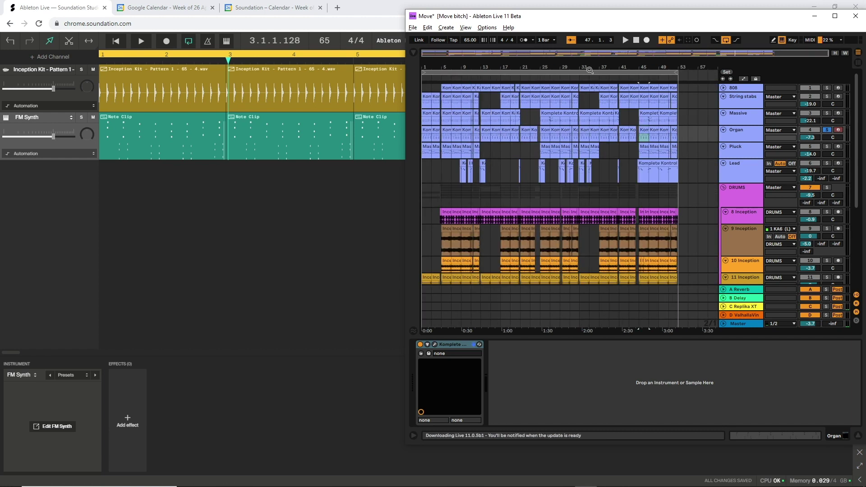
key("ctrl+a")
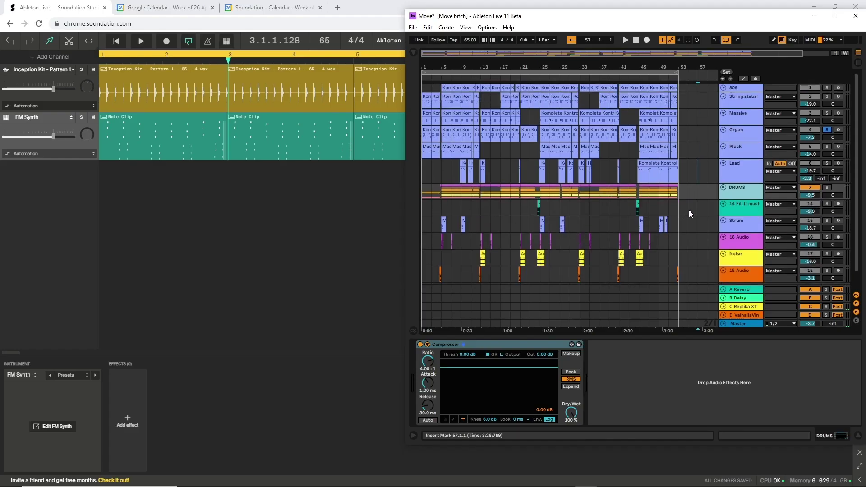
left_click(723, 188)
scroll(743, 126, "down", 3)
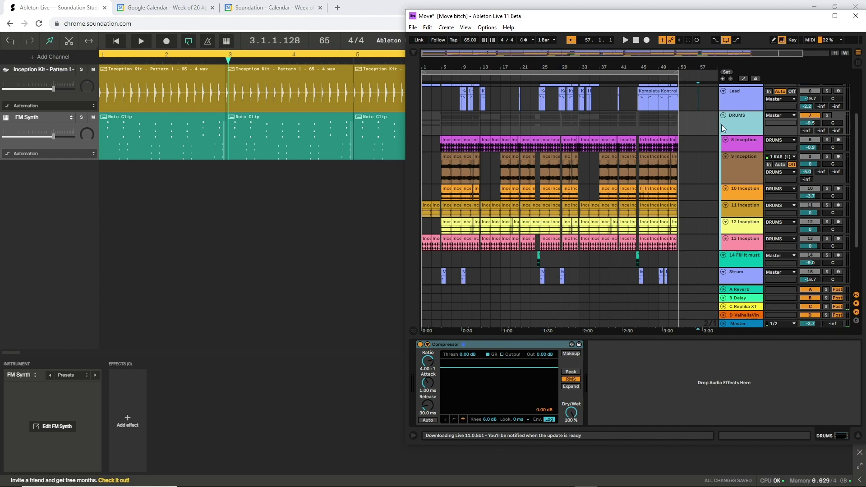
scroll(741, 119, "up", 3)
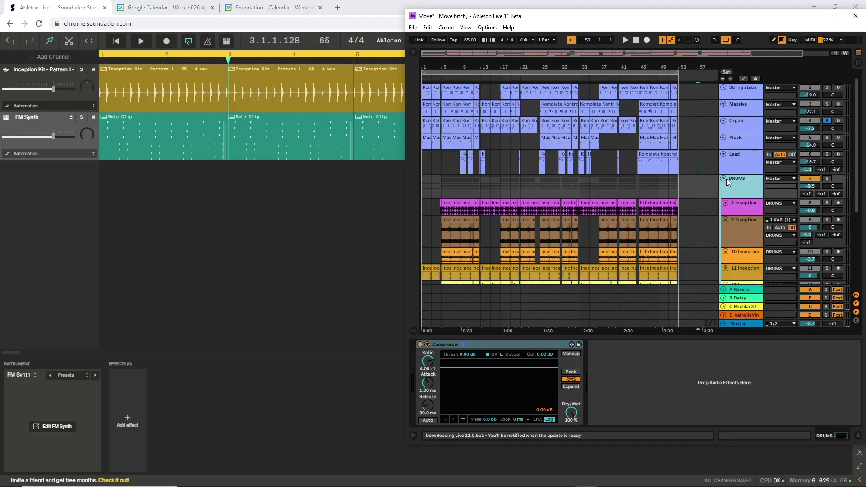
scroll(742, 161, "up", 1)
Step: Group String stabs through Lead into a folded group named 'Synths'
left_click(737, 107)
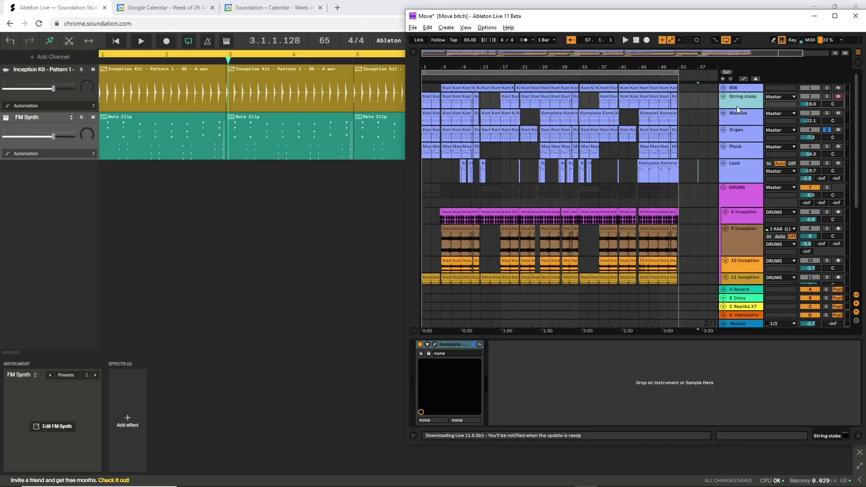
left_click(750, 176, "shift")
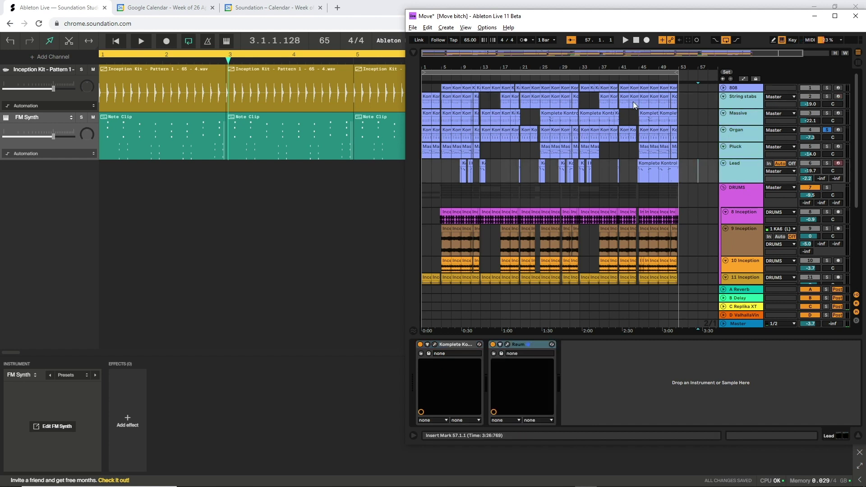
key("ctrl+g")
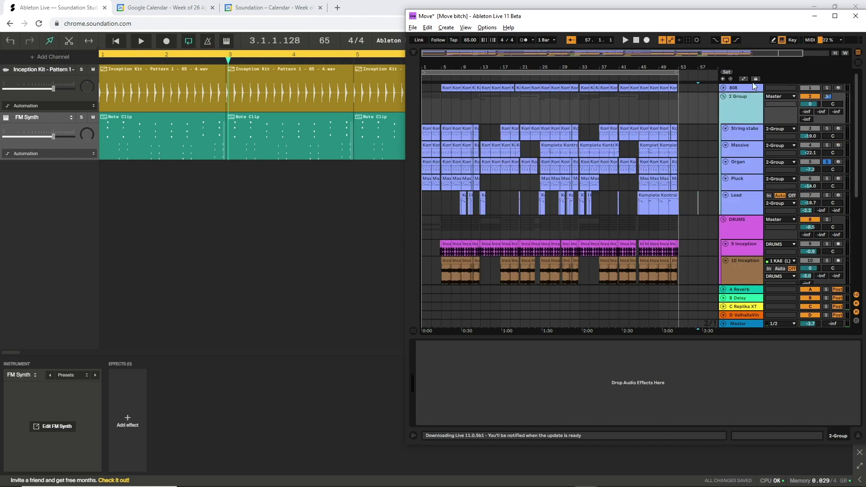
key("ctrl+r")
type("Synths")
key("Return")
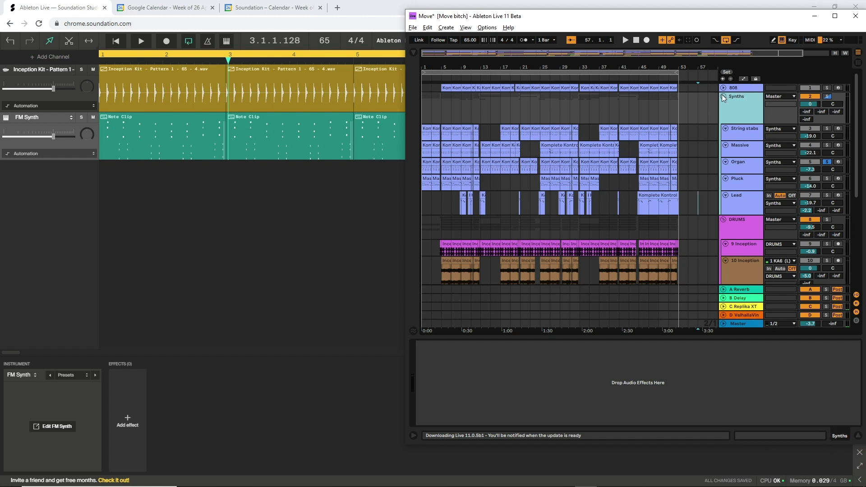
left_click(732, 87)
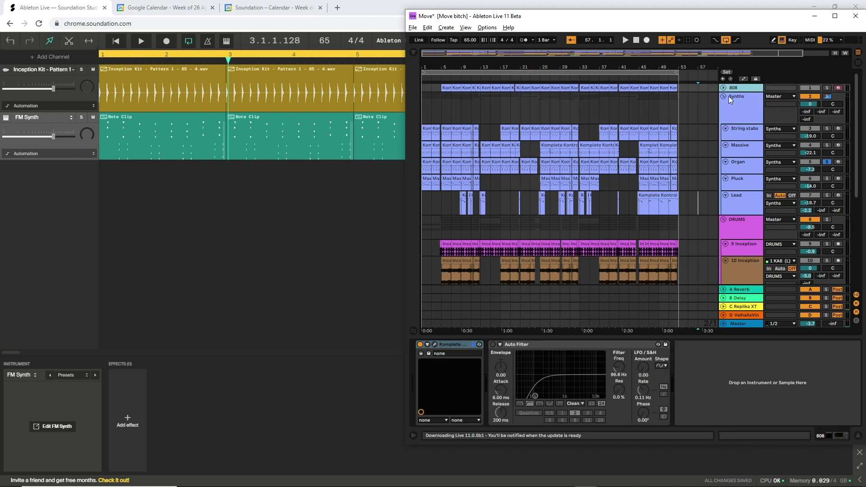
left_click(723, 96)
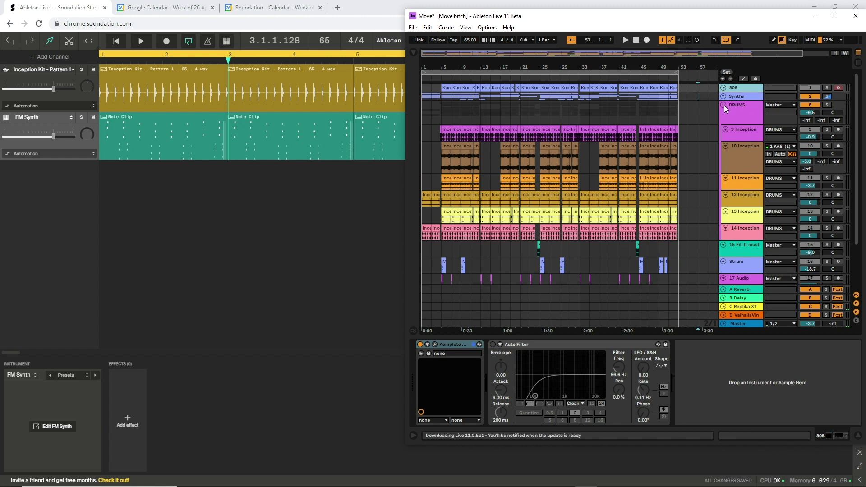
Step: Fold DRUMS and group the five tracks below it into a folded group named FX
left_click(724, 104)
left_click(733, 127, "shift")
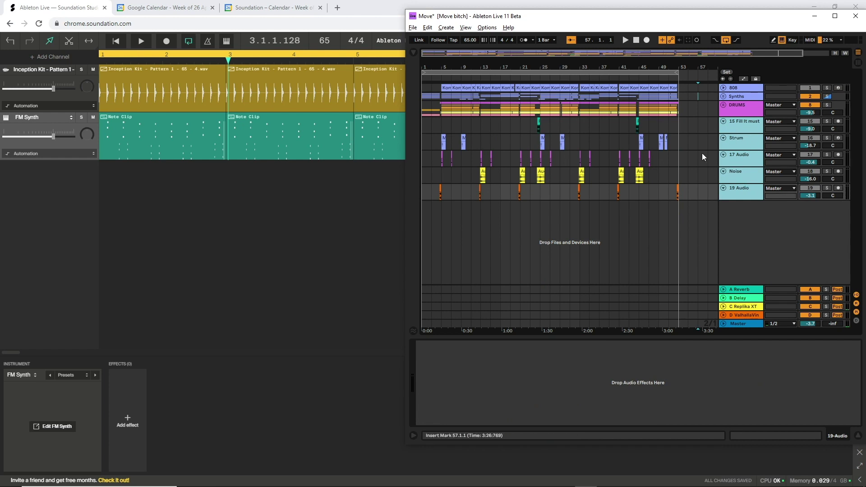
key("ctrl+g")
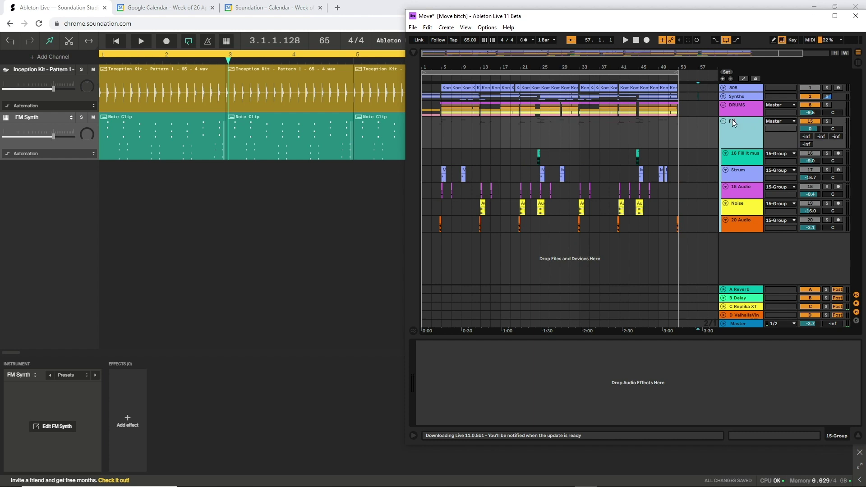
key("Return")
key("Left")
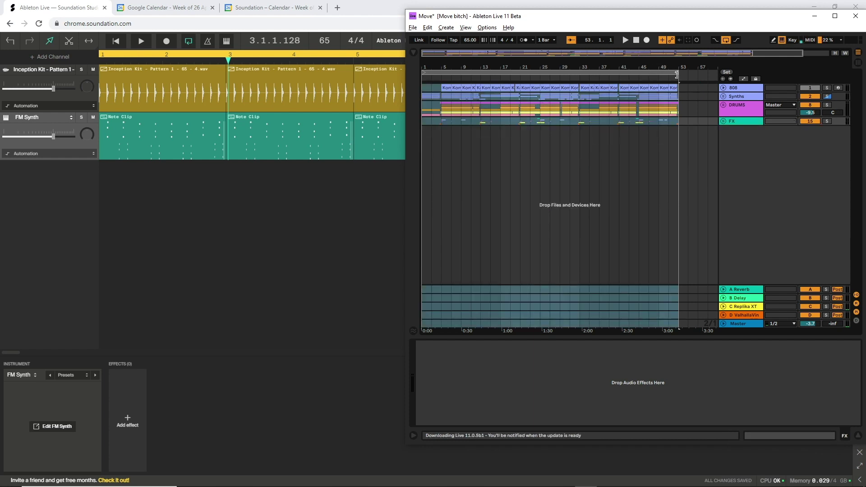
Step: Select the FX group, then unfold and refold all groups to check their contents
mouse_move(676, 74)
left_mouse_down()
mouse_move(513, 77)
mouse_move(677, 81)
left_mouse_up()
left_click(497, 105)
left_click(739, 121)
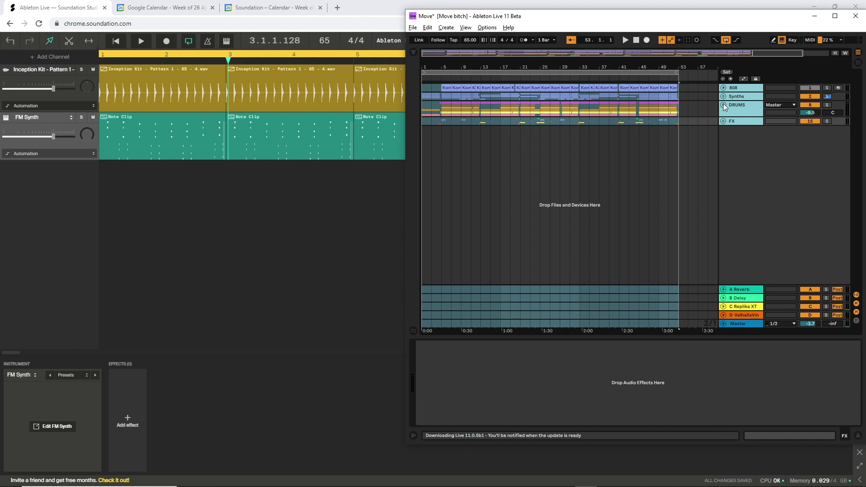
left_click(723, 104, "alt")
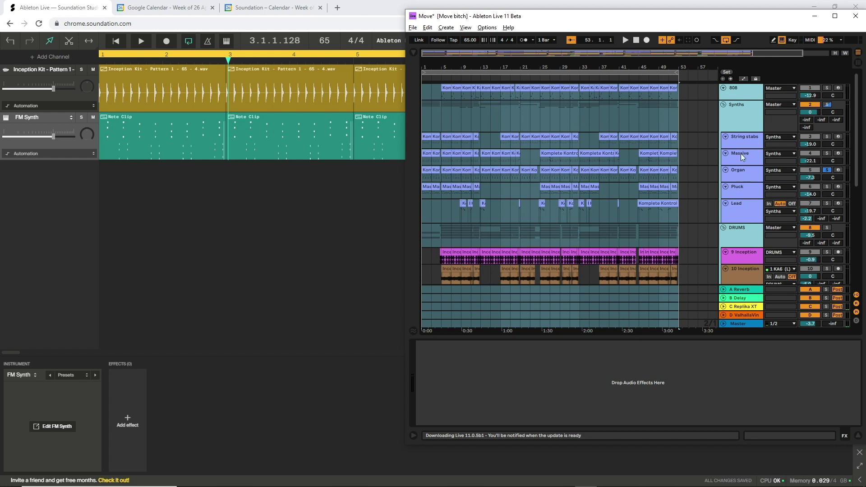
left_click(724, 104, "alt")
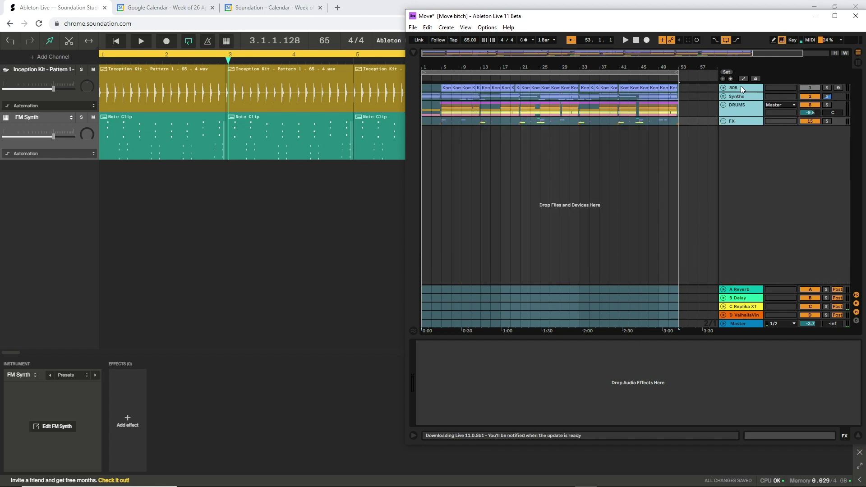
left_click(413, 28)
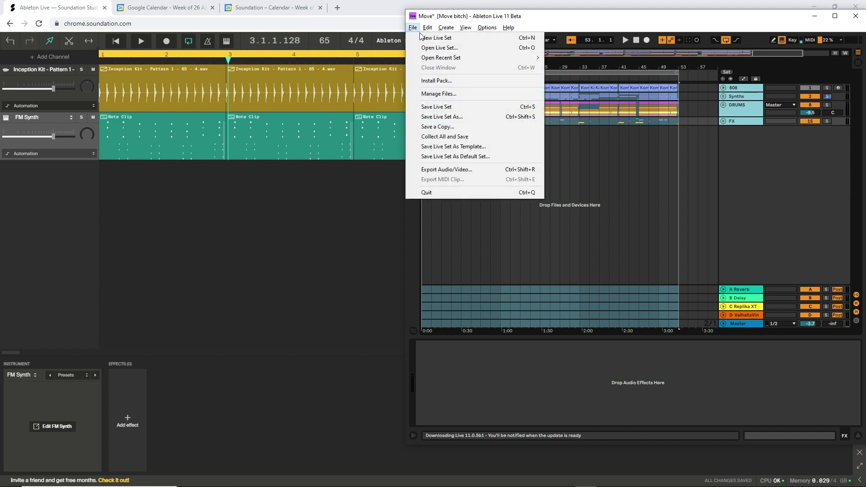
Step: In Export Audio/Video, set Rendered Track to Selected Tracks Only
left_click(434, 169)
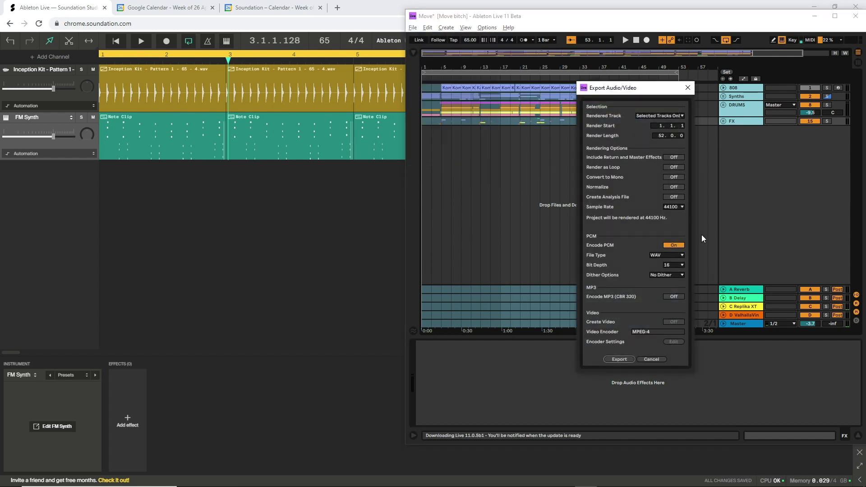
left_click(651, 117)
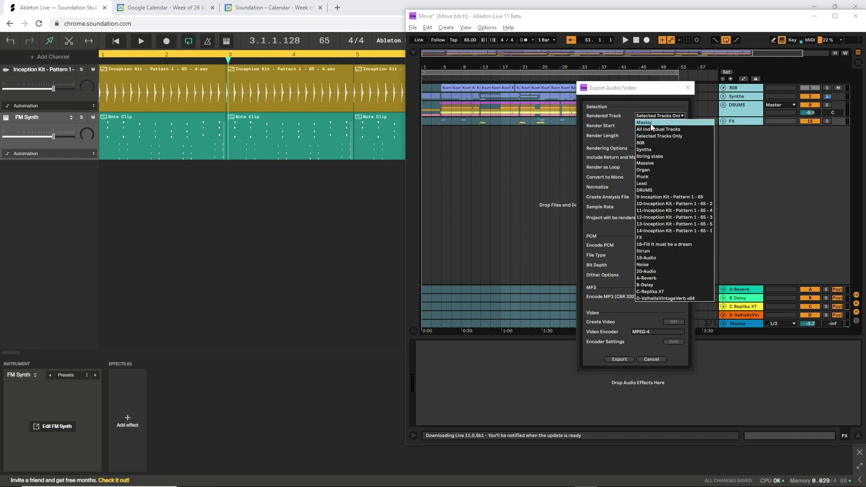
left_click(650, 124)
left_click(642, 118)
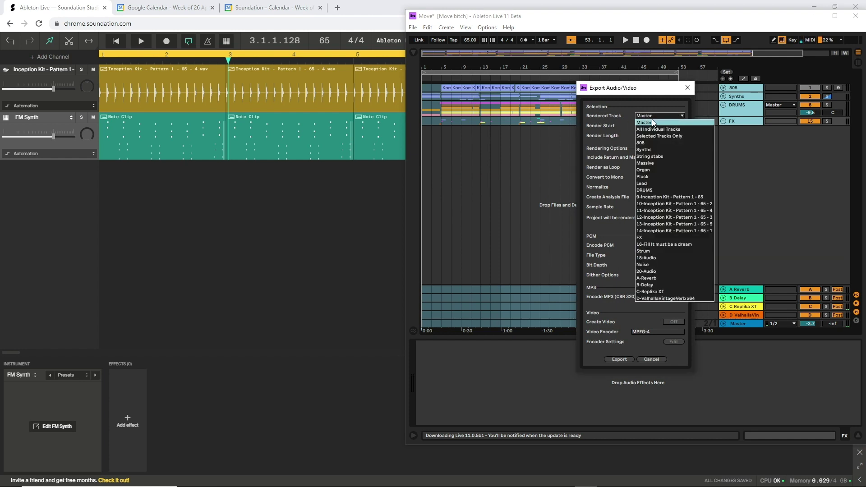
left_click(641, 137)
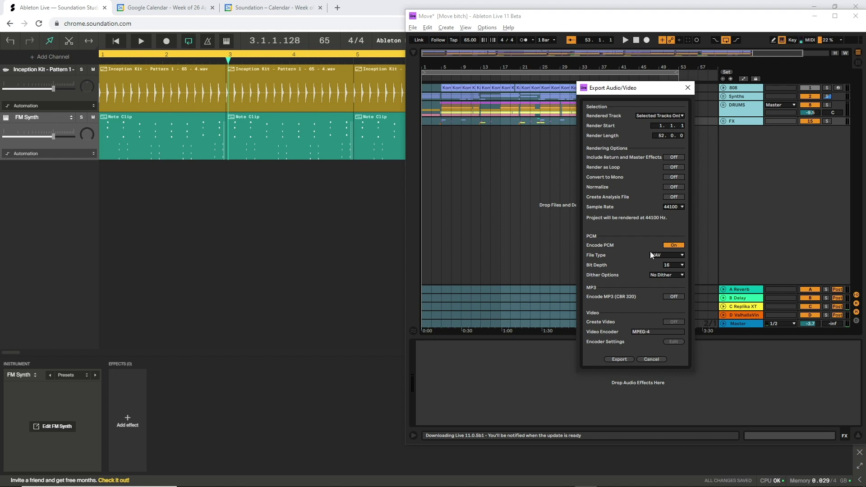
Step: Set WAV file type at 24-bit depth and export the stems as Move.wav
left_click(673, 245)
left_click(670, 246)
left_click(664, 256)
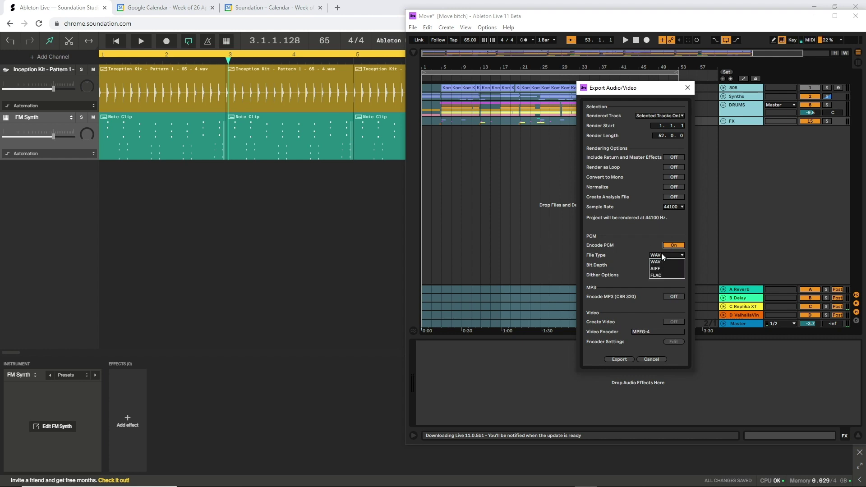
left_click(653, 264)
left_click(664, 265)
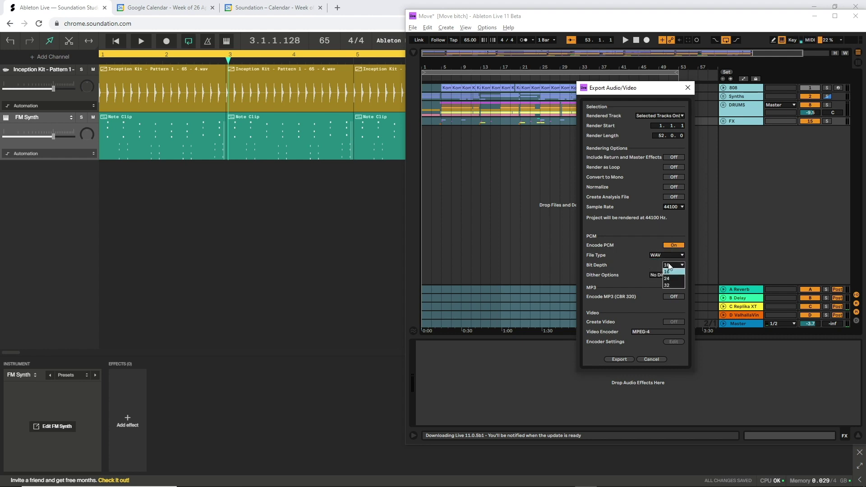
left_click(671, 279)
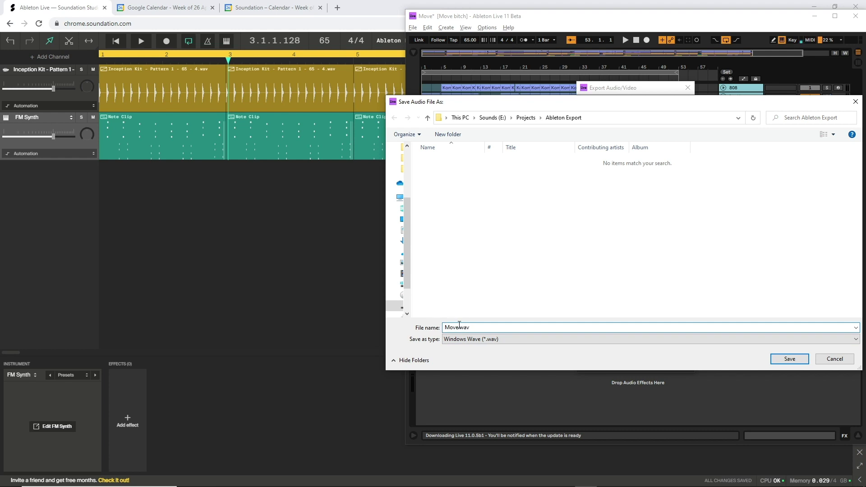
left_click(780, 364)
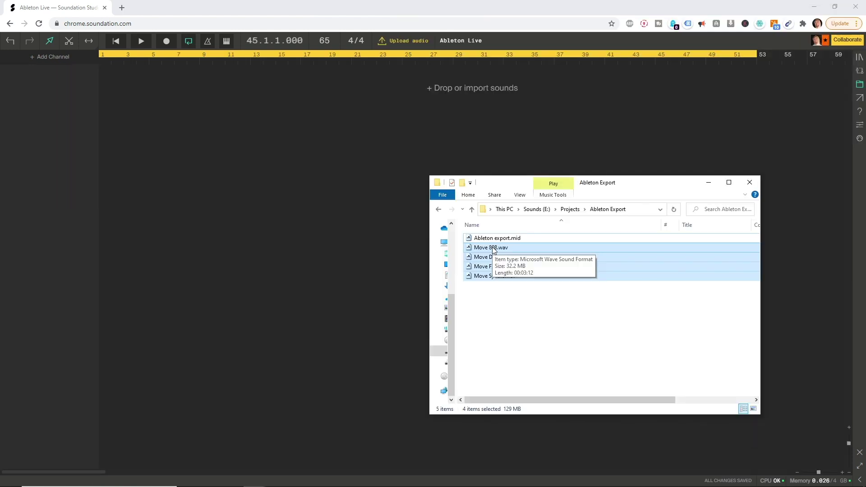
Step: Import the Move DRUMS, Synths, FX and 808 WAV stems into Soundation and play them
left_click_drag(485, 248, 104, 73)
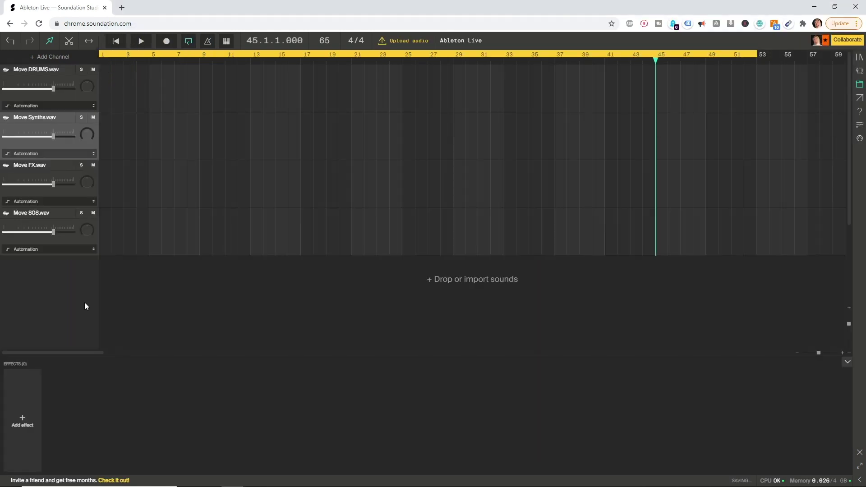
scroll(429, 242, "up", 3)
key("space")
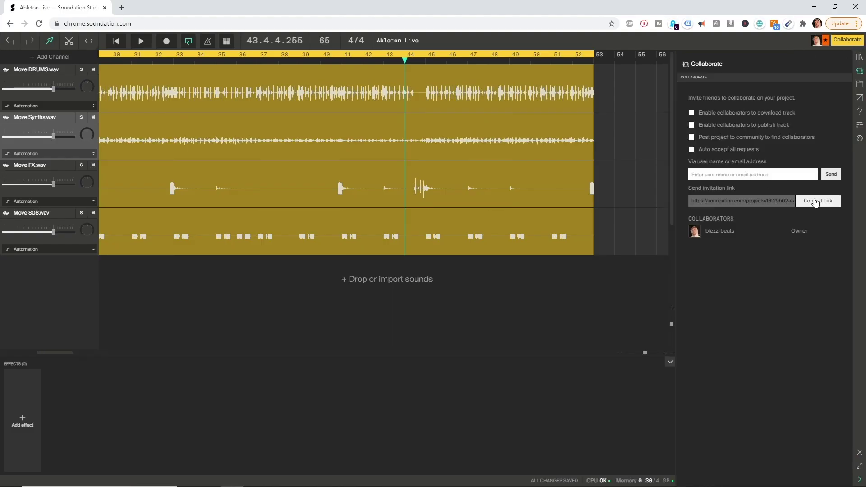
Step: Copy the Soundation project's Collaborate invitation link to share it
left_click(816, 203)
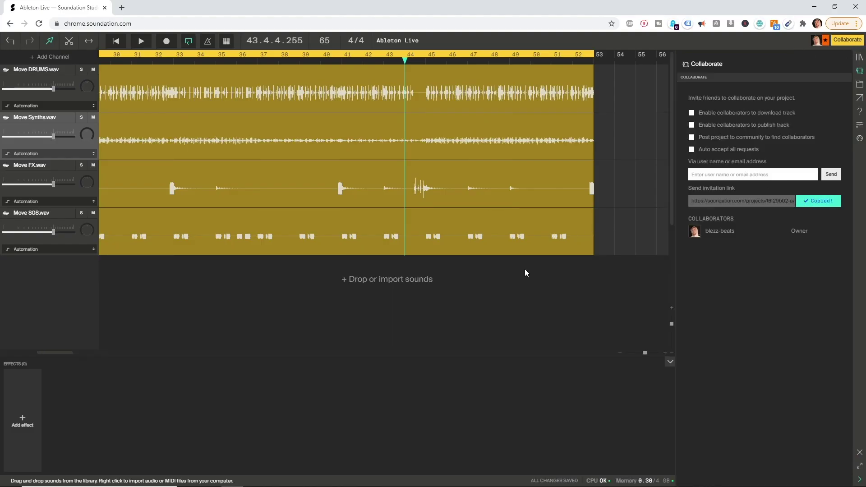